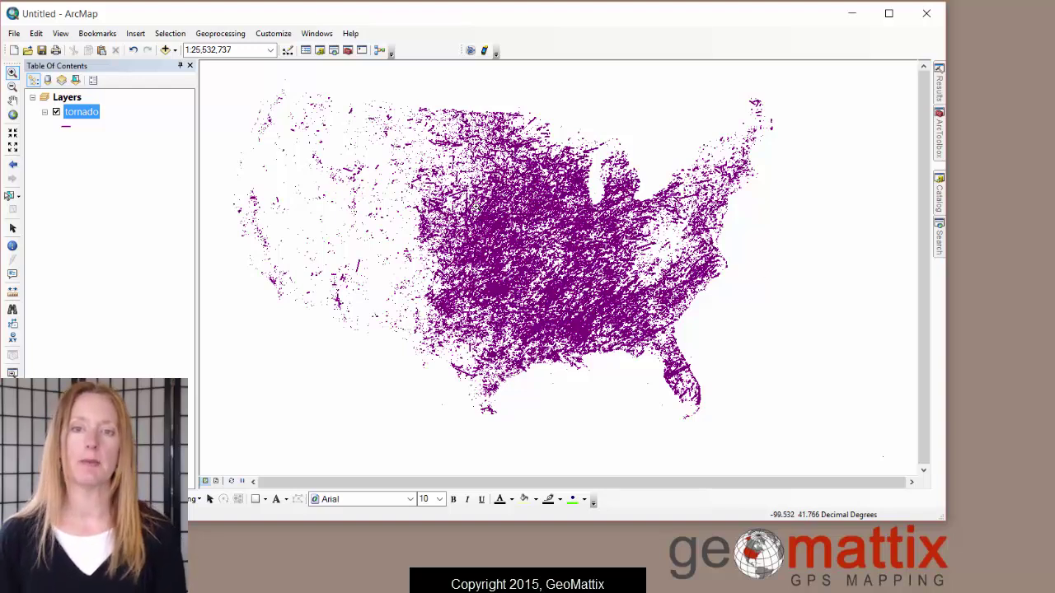
Step: Open the tornado layer's attribute table to inspect the FID and LEN columns
right_click(80, 113)
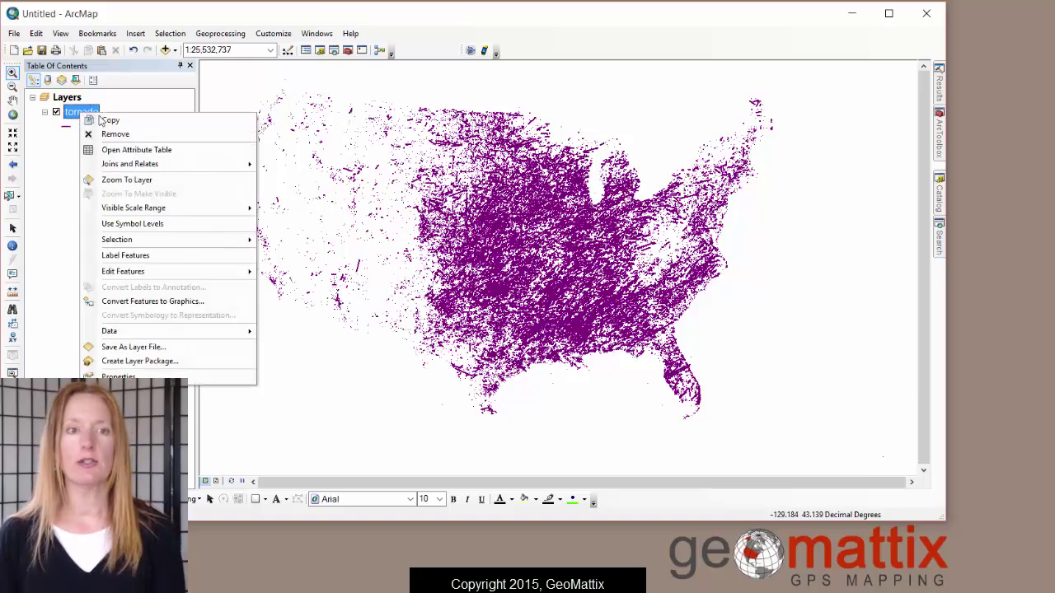
click(136, 152)
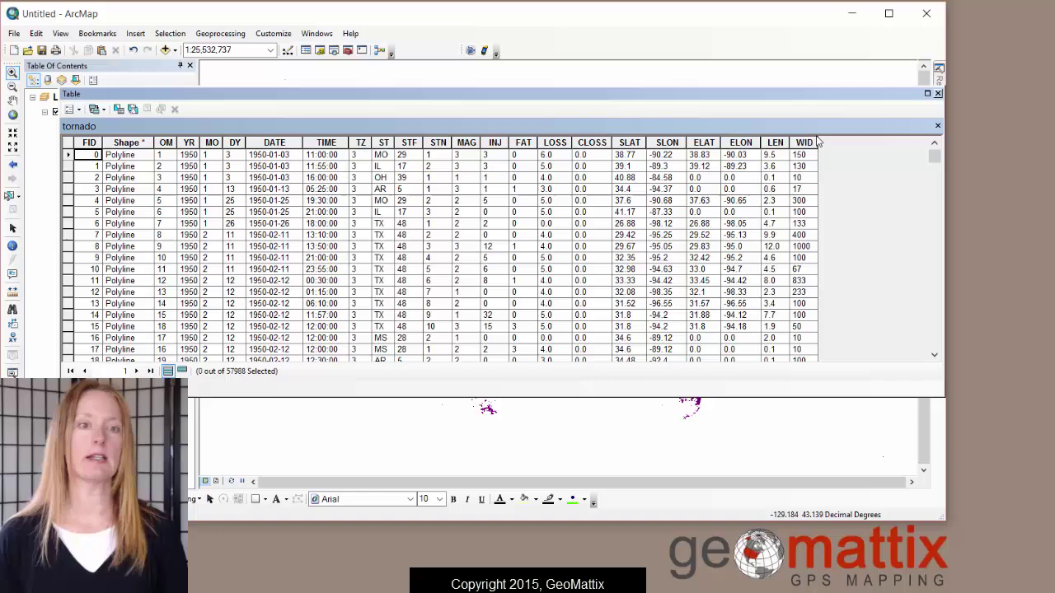
click(126, 143)
click(91, 142)
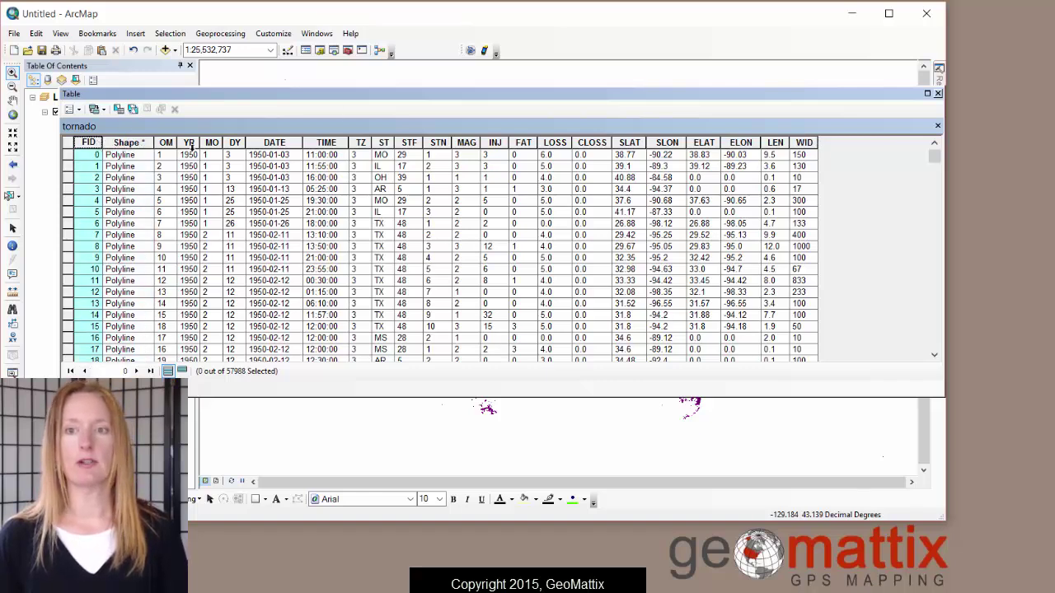
click(778, 142)
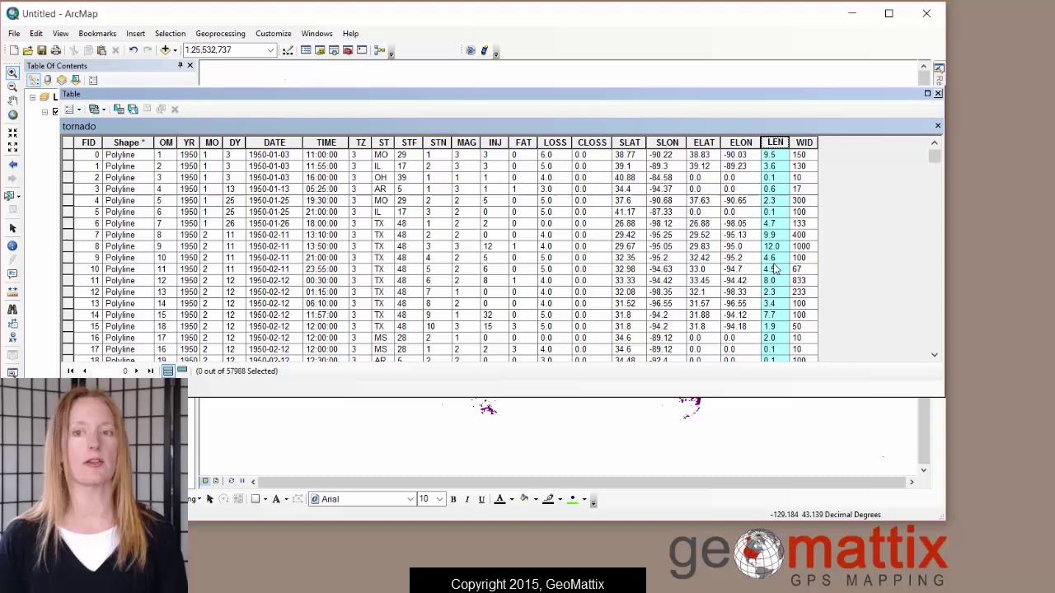
click(938, 94)
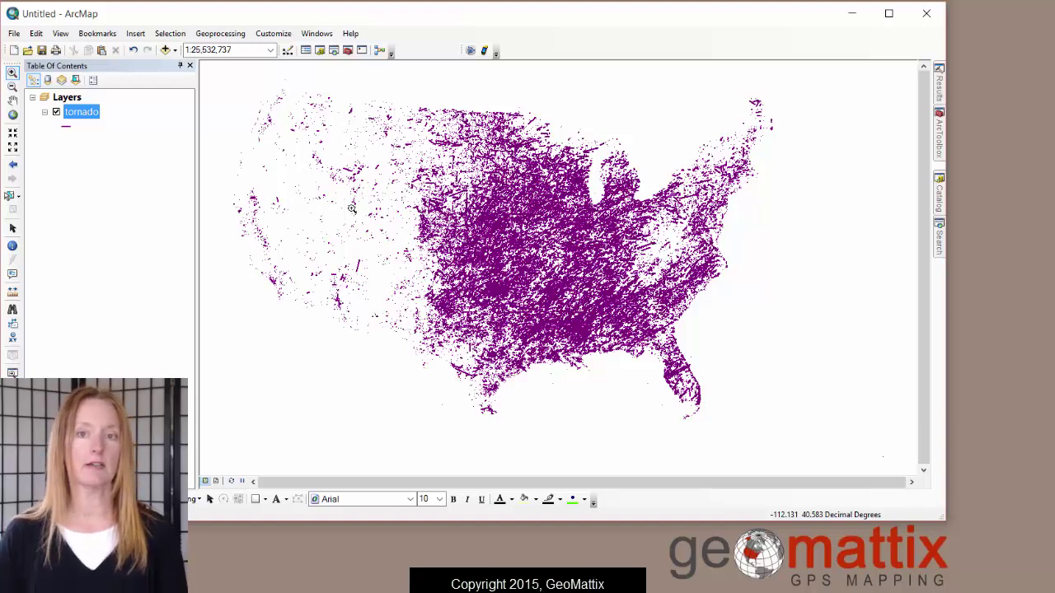
Step: In Catalog, create a file geodatabase named 'Severe Weather US' in the tornado folder
click(937, 208)
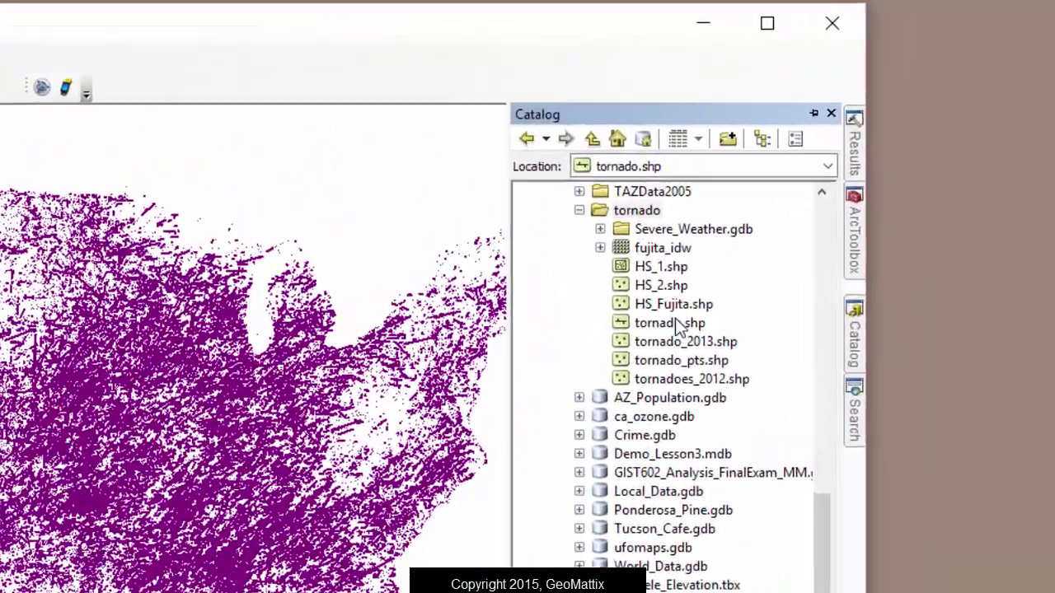
click(669, 324)
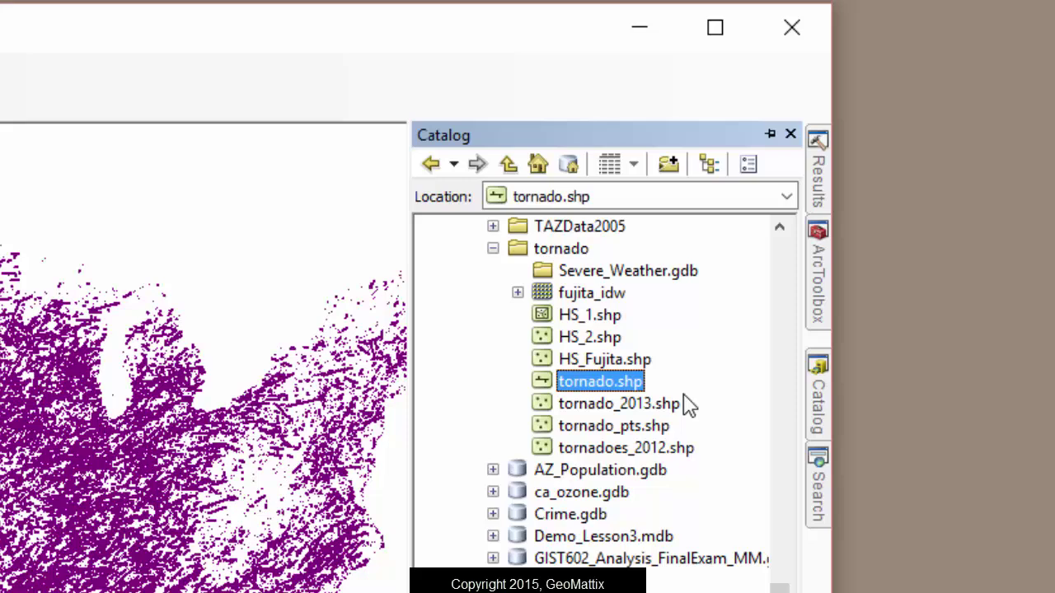
click(570, 250)
right_click(574, 256)
mouse_move(626, 415)
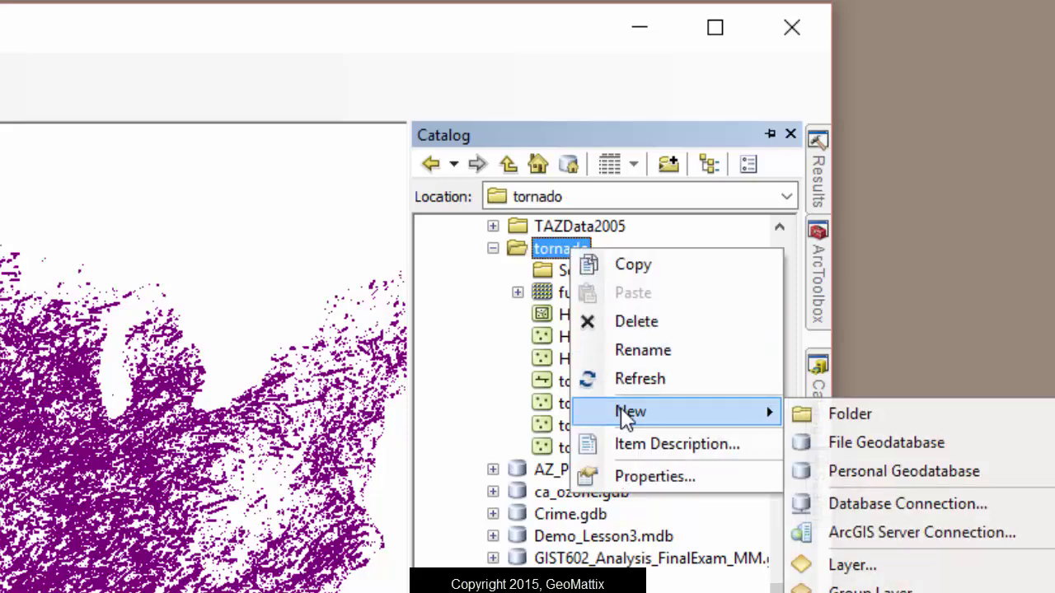
click(847, 445)
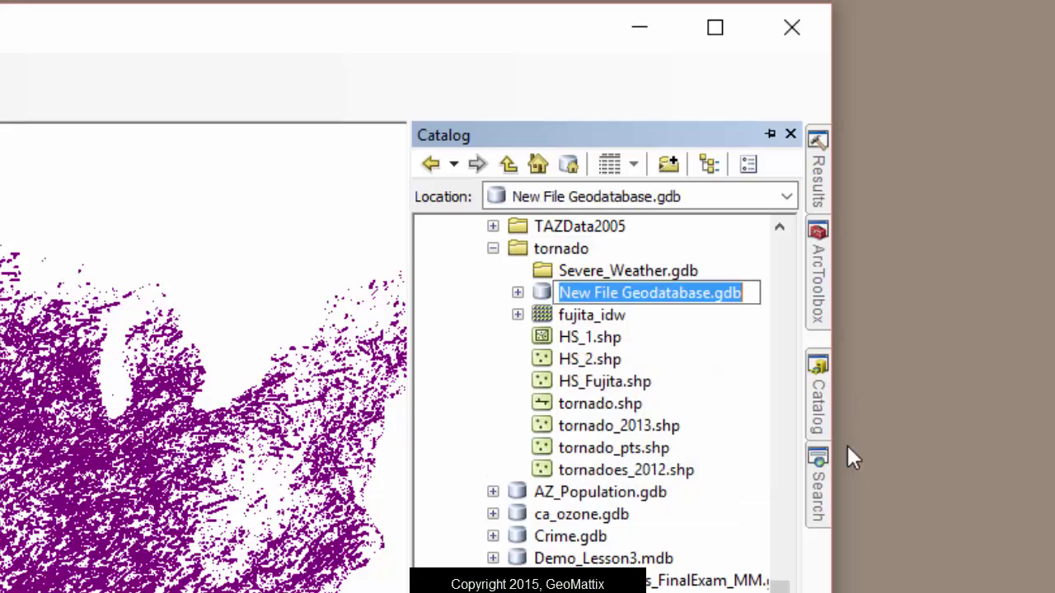
text(Sever)
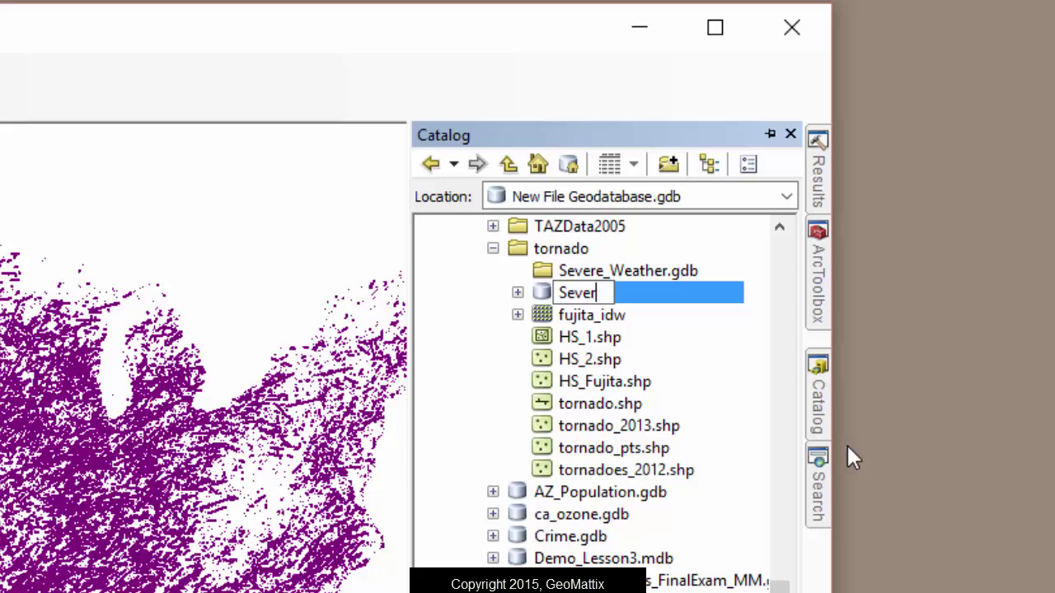
text(e Weather US)
key(Return)
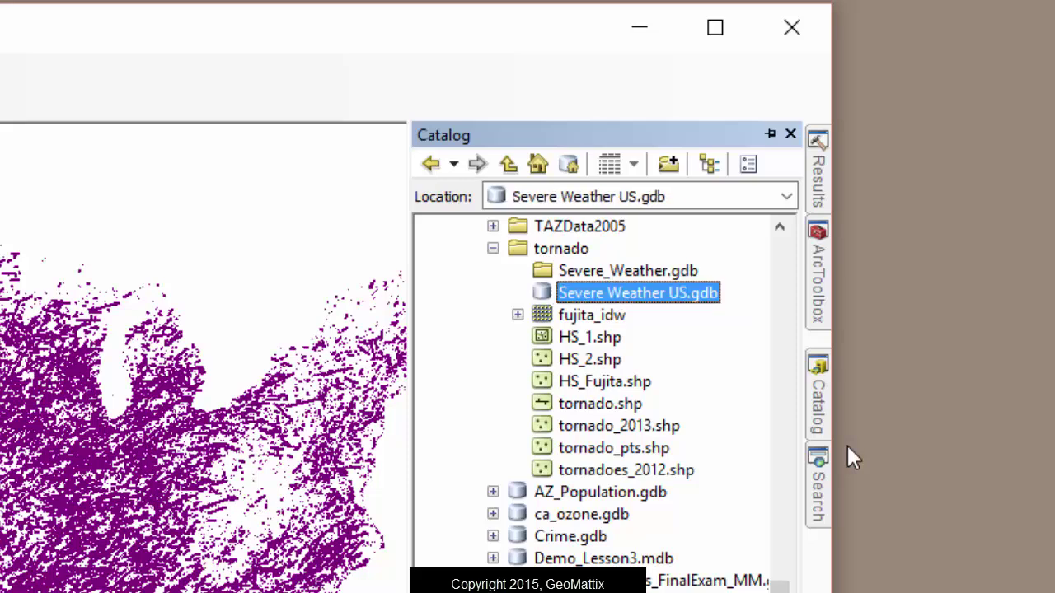
right_click(607, 295)
Step: Import the tornado layer into the geodatabase as a new feature class named US_Tornados
mouse_move(690, 580)
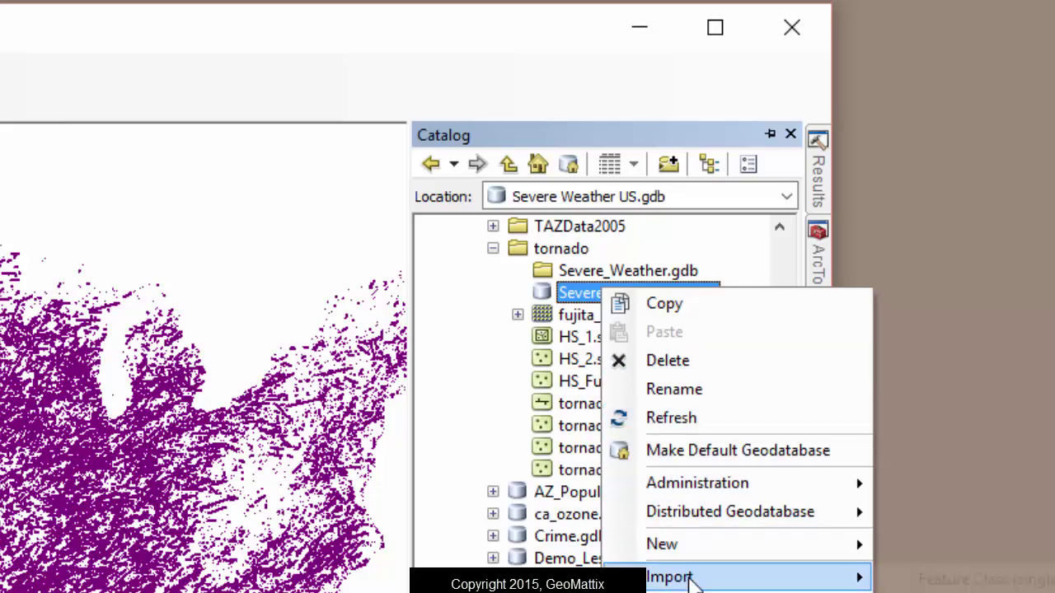
click(981, 582)
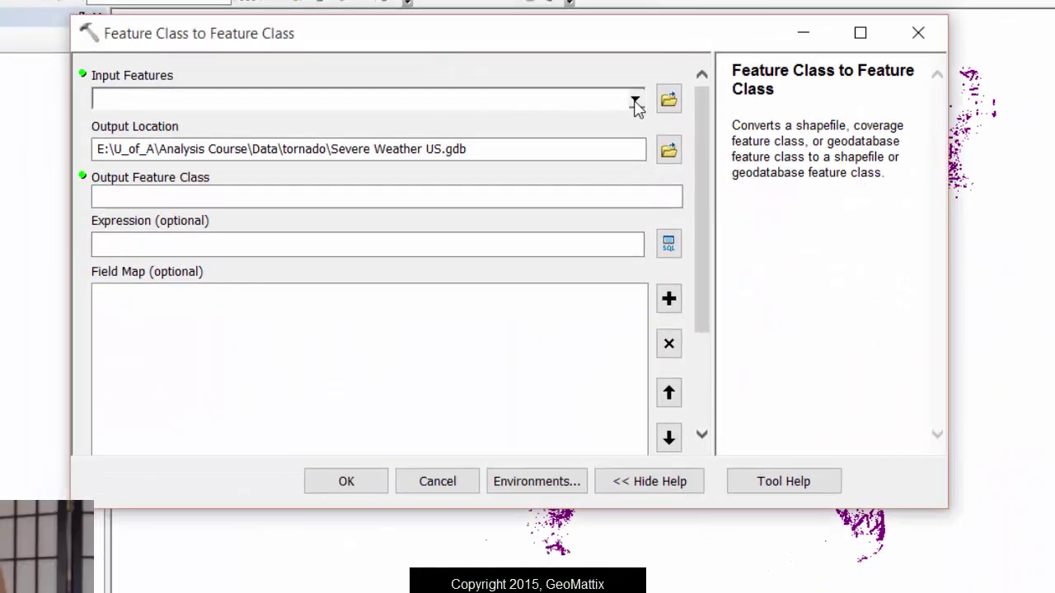
click(84, 224)
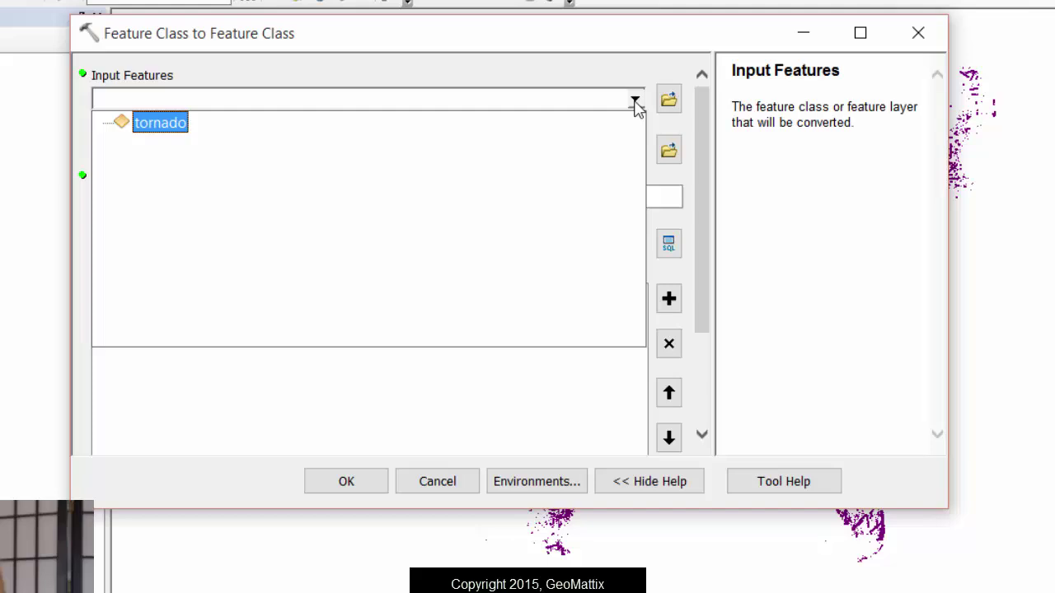
click(170, 124)
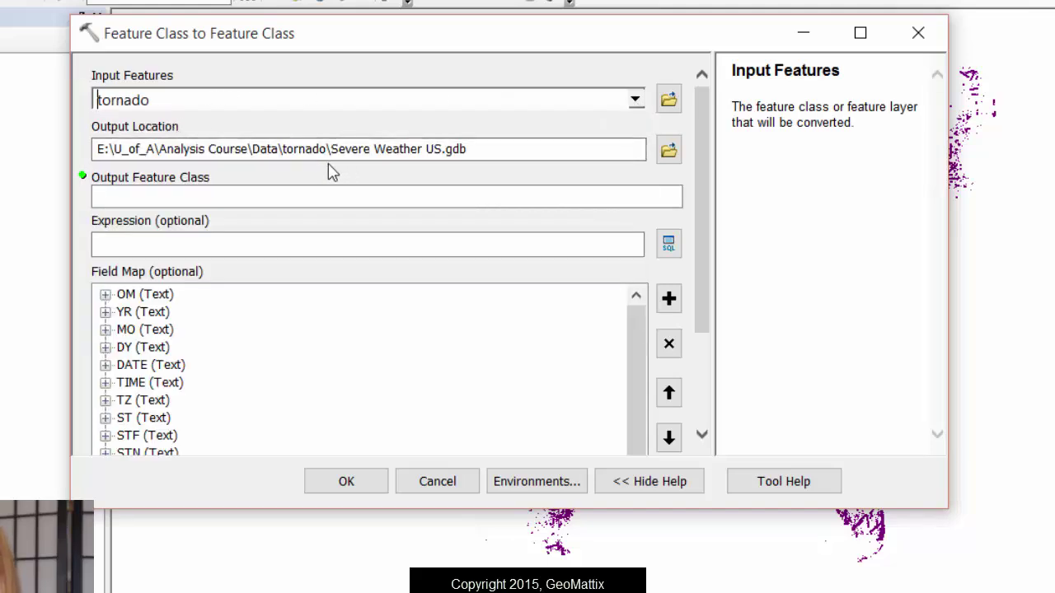
click(212, 201)
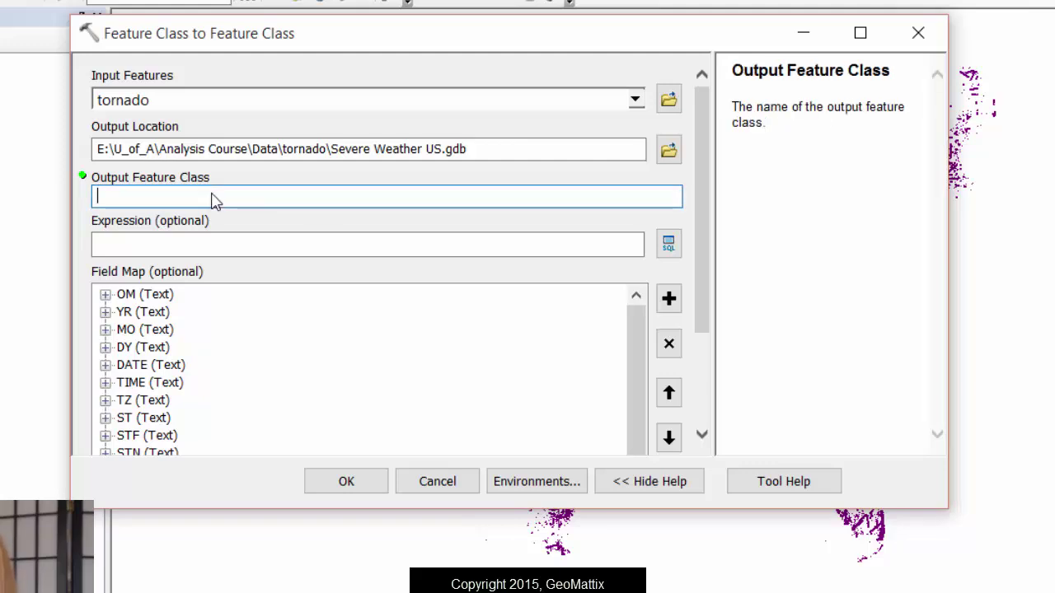
text(US_Tornados)
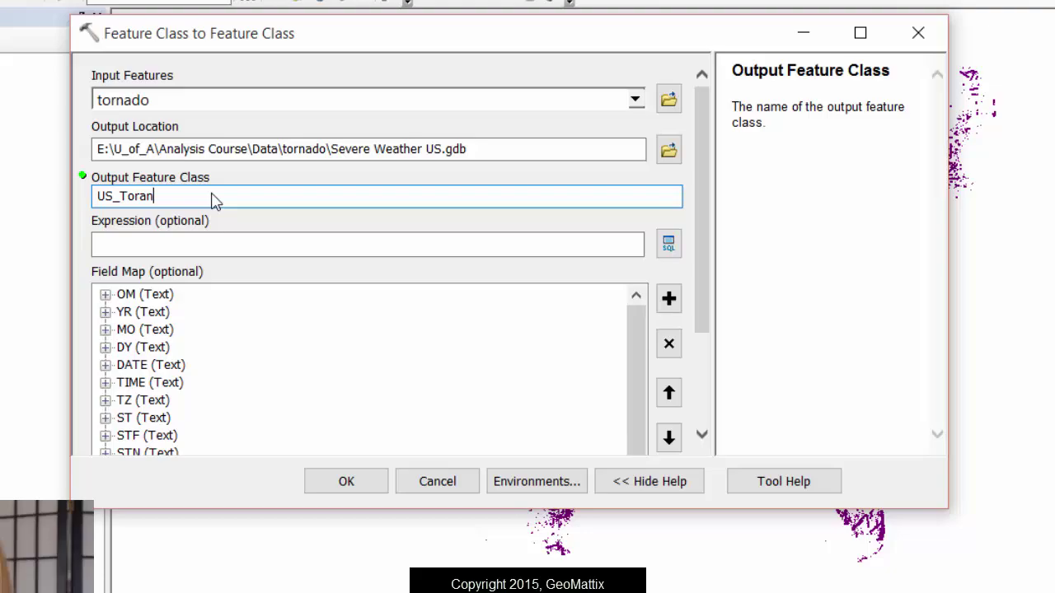
click(346, 482)
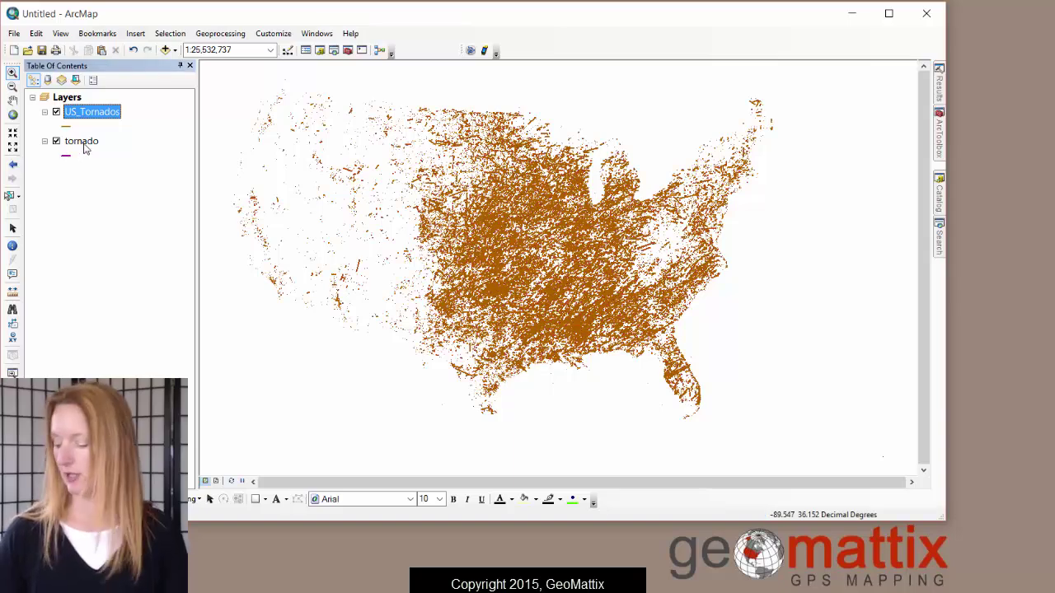
Step: Remove the old tornado layer and open US_Tornados' attribute table at its Shape_Length column
right_click(86, 146)
click(111, 165)
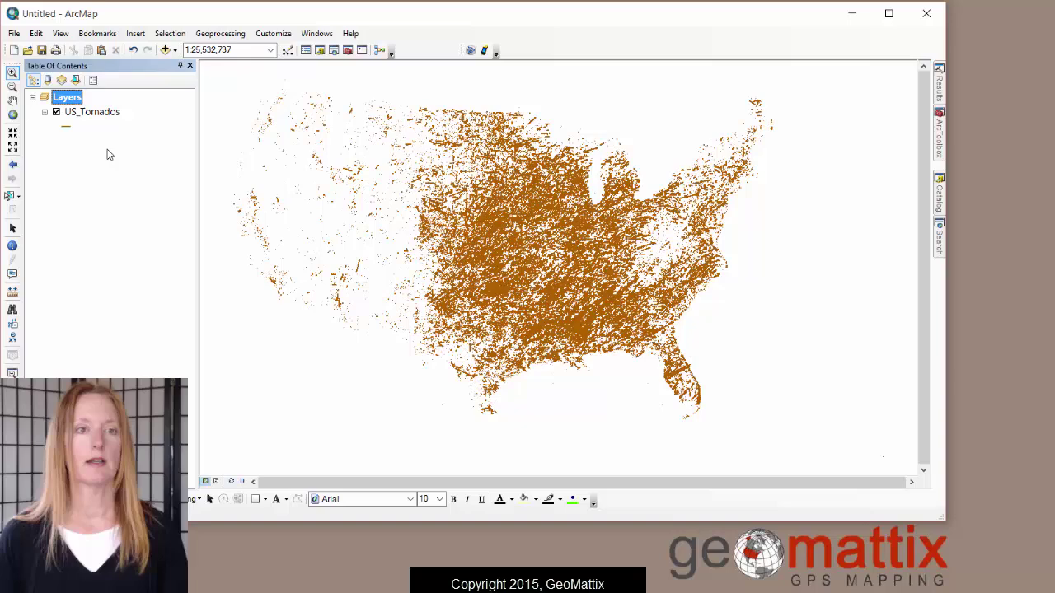
right_click(91, 115)
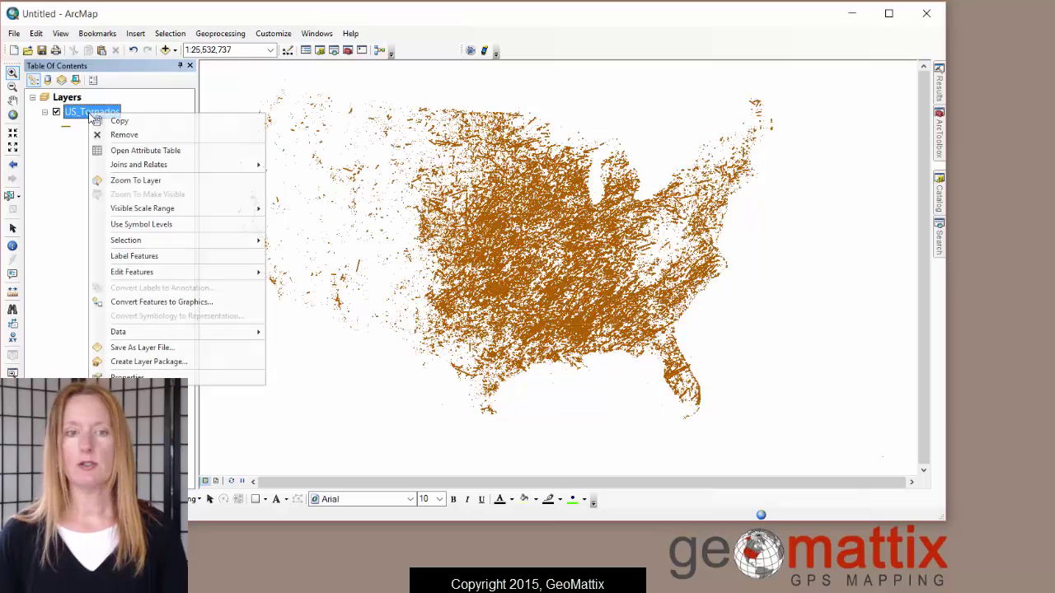
click(118, 152)
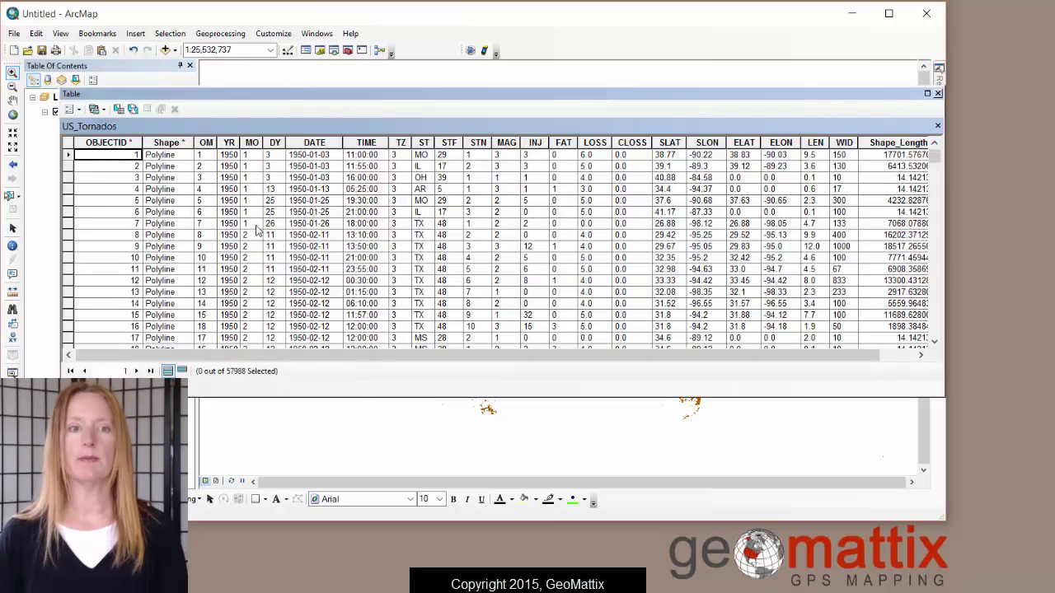
drag(190, 356, 302, 348)
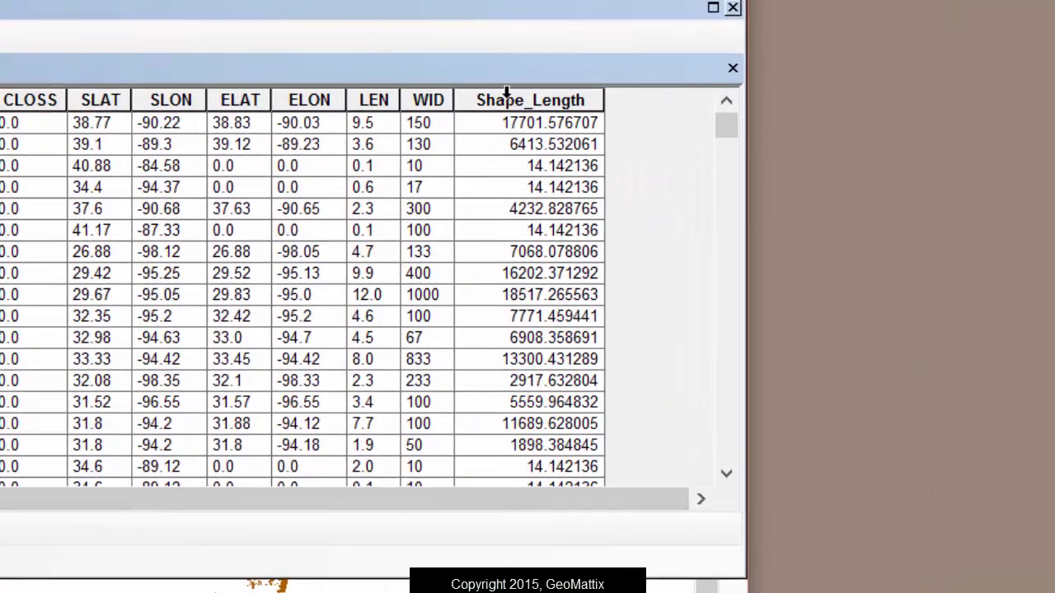
click(750, 132)
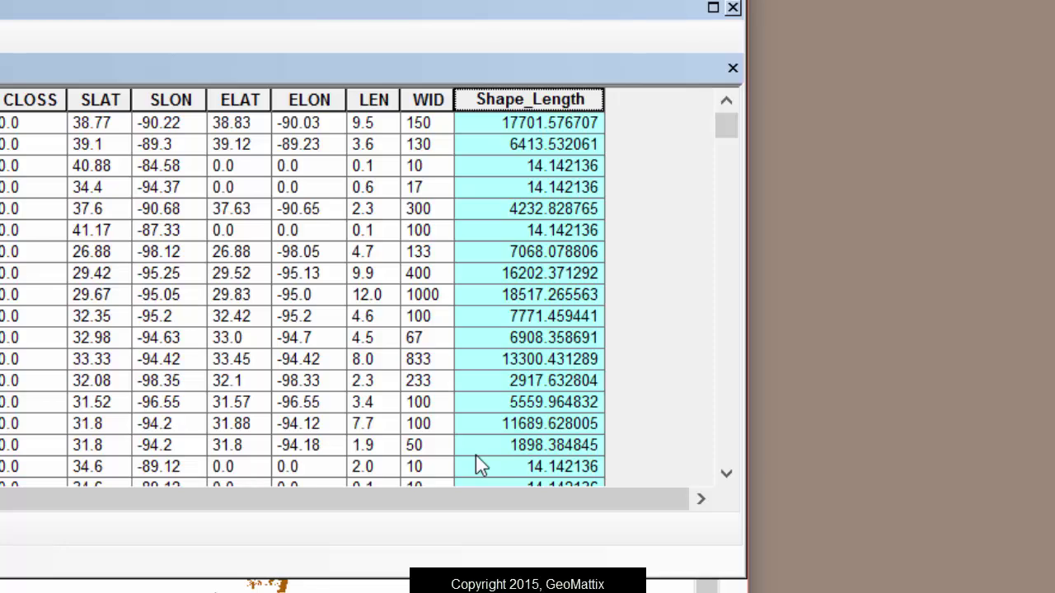
Step: Check the US_Tornados source: USA_Contiguous_Lambert_Conformal_Conic projection with Meter as linear unit
click(734, 7)
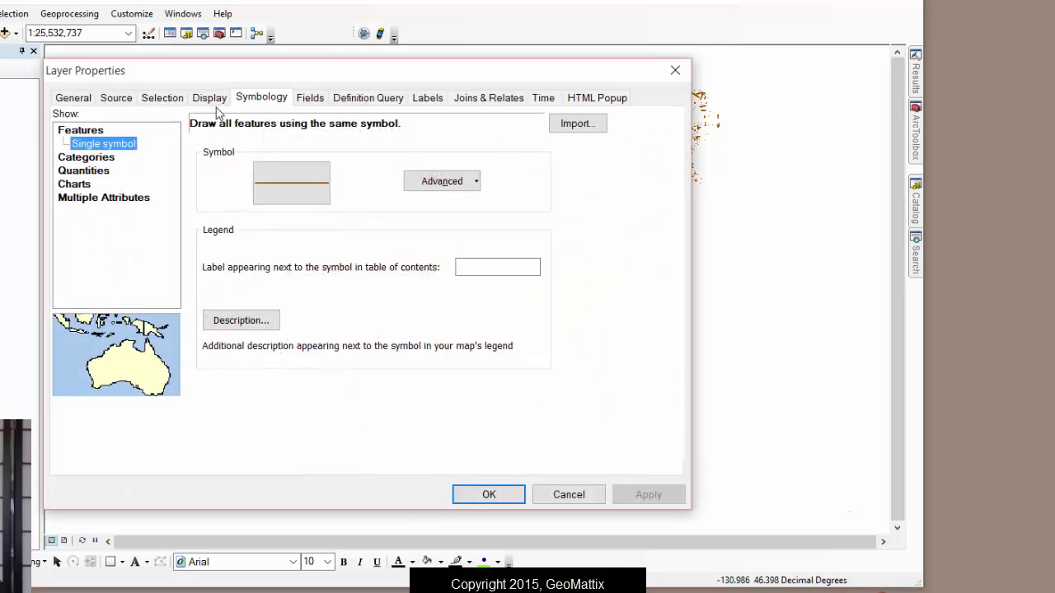
click(129, 97)
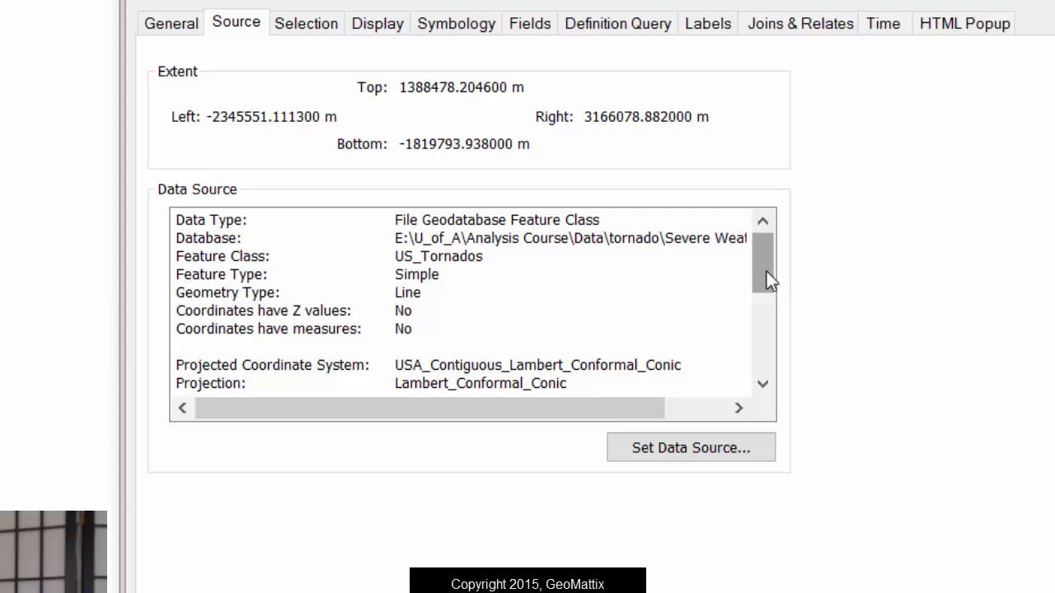
drag(767, 271, 765, 306)
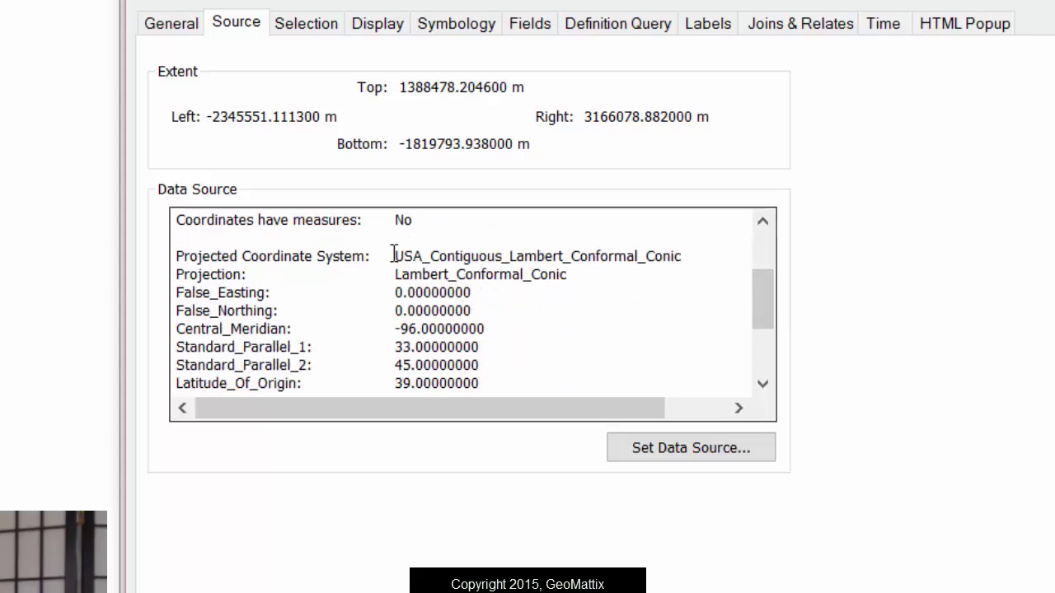
drag(394, 250, 698, 250)
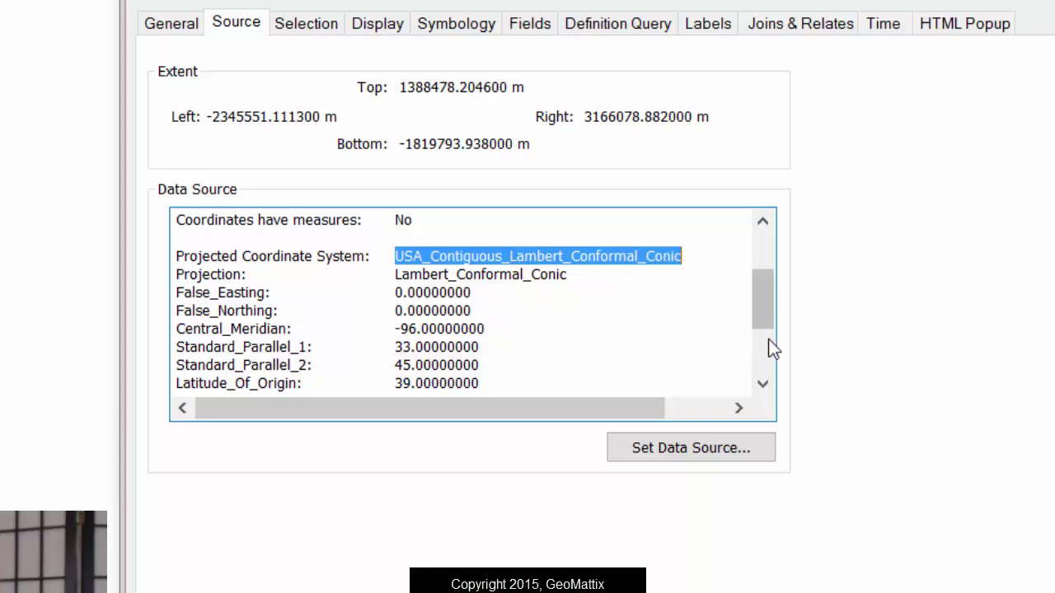
scroll(767, 339, down, 2)
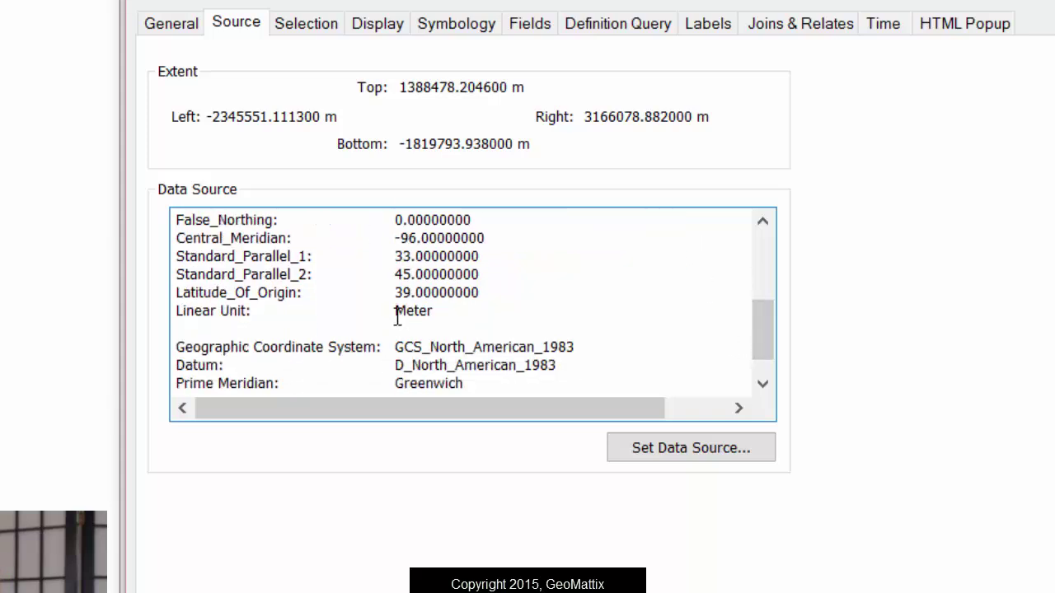
drag(396, 311, 454, 313)
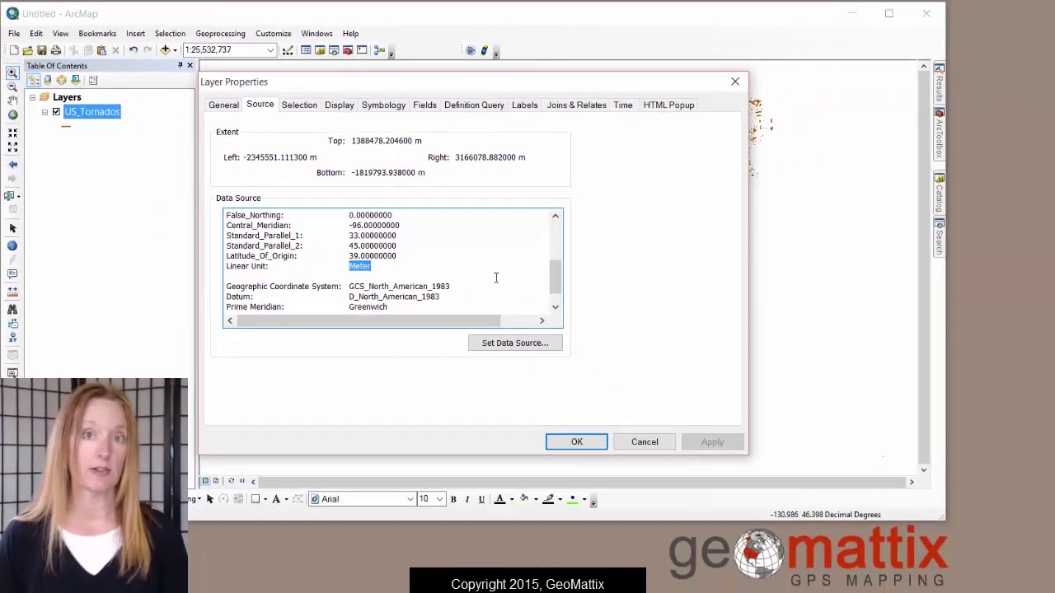
Step: Add a Float field named Length_mi to the US_Tornados attribute table
click(580, 441)
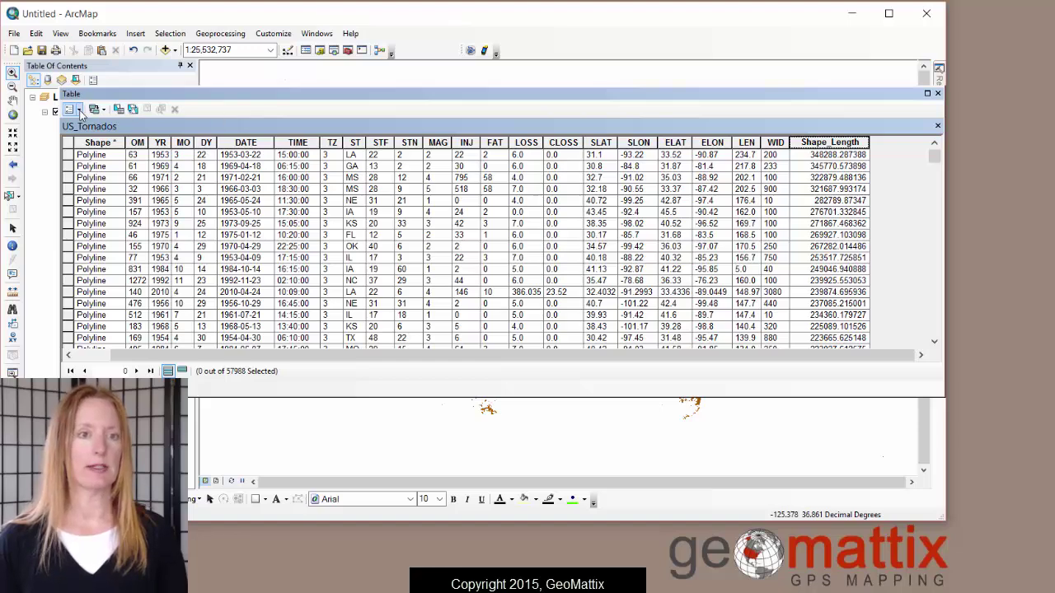
click(80, 114)
click(106, 203)
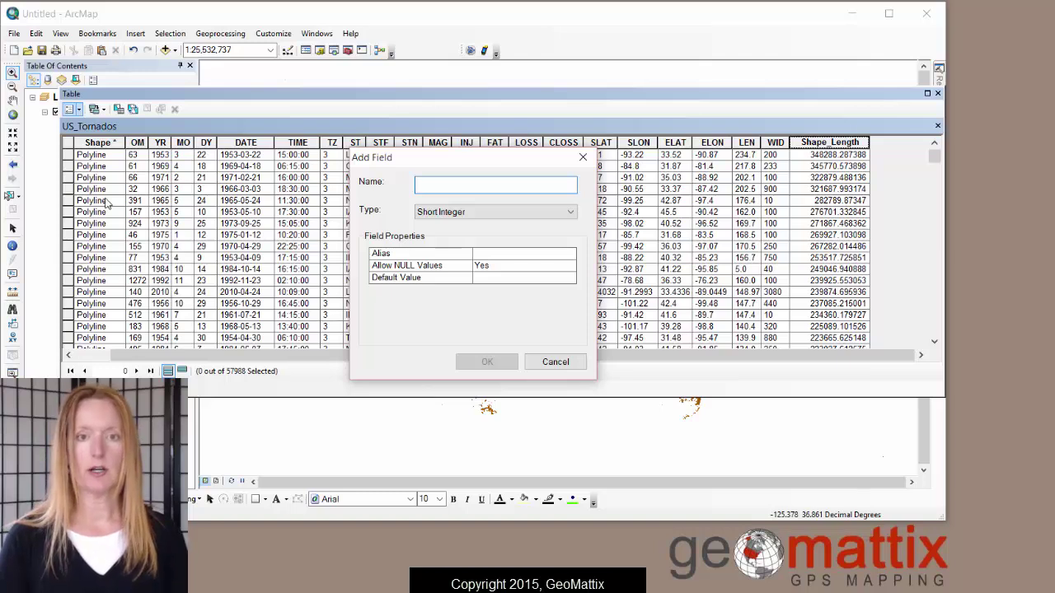
text(Length_mi)
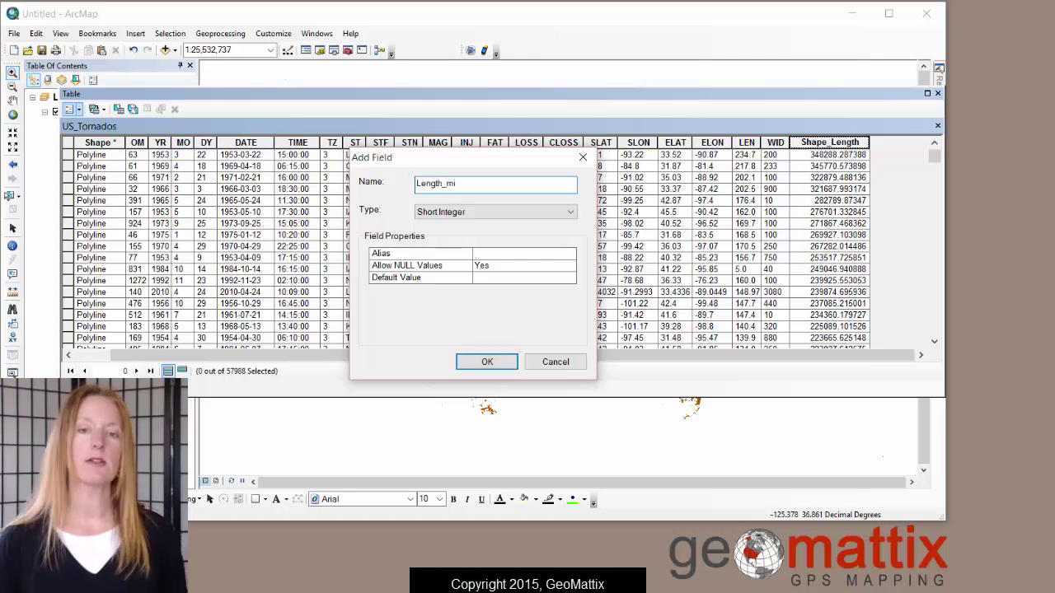
click(500, 216)
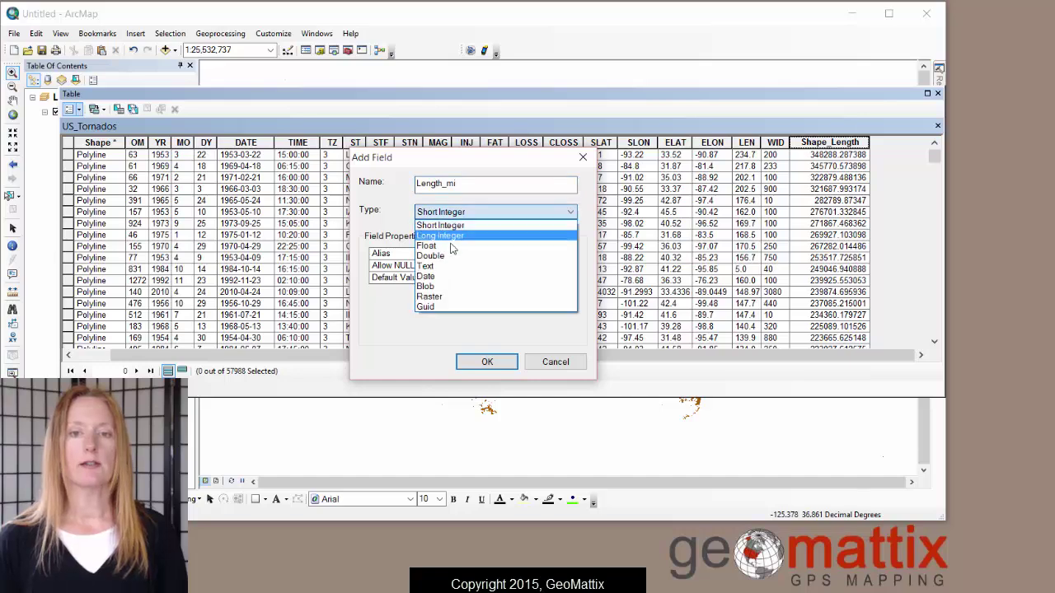
click(452, 235)
click(487, 362)
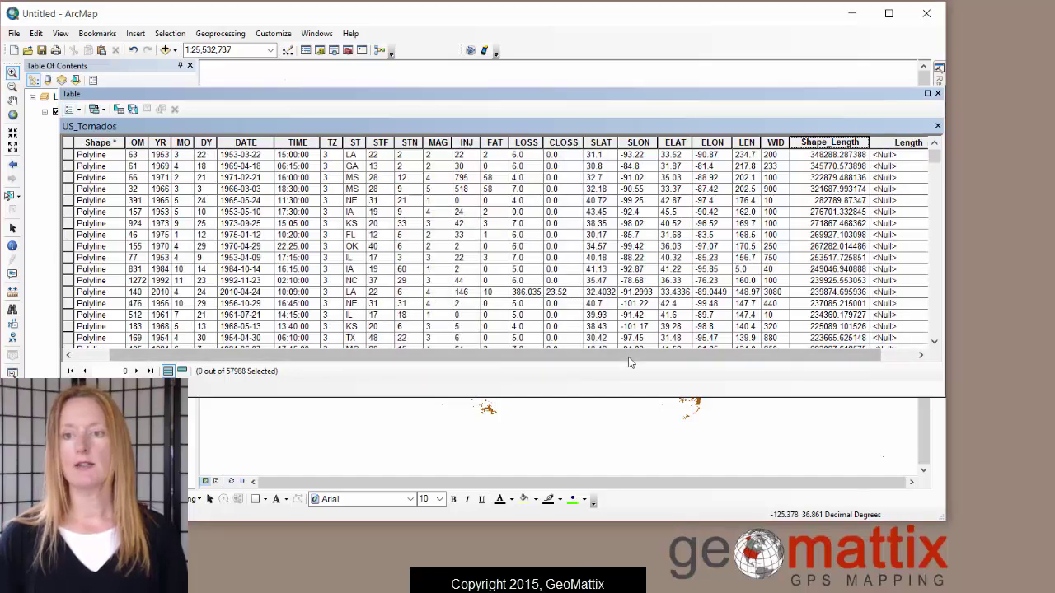
drag(666, 360, 717, 358)
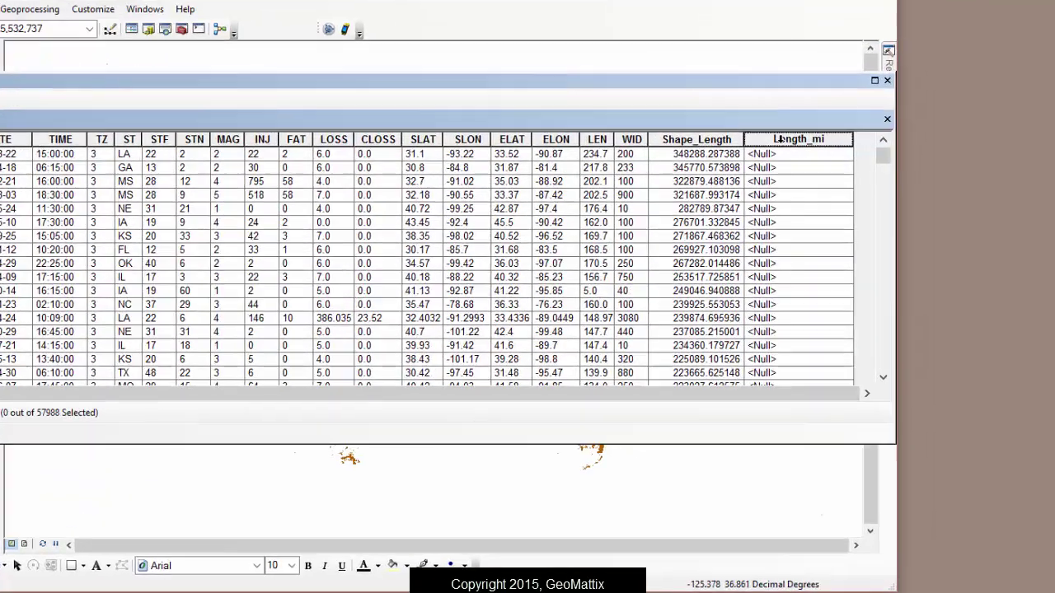
Step: Use Calculate Geometry to fill Length_mi with each track's Length in Miles US
right_click(847, 143)
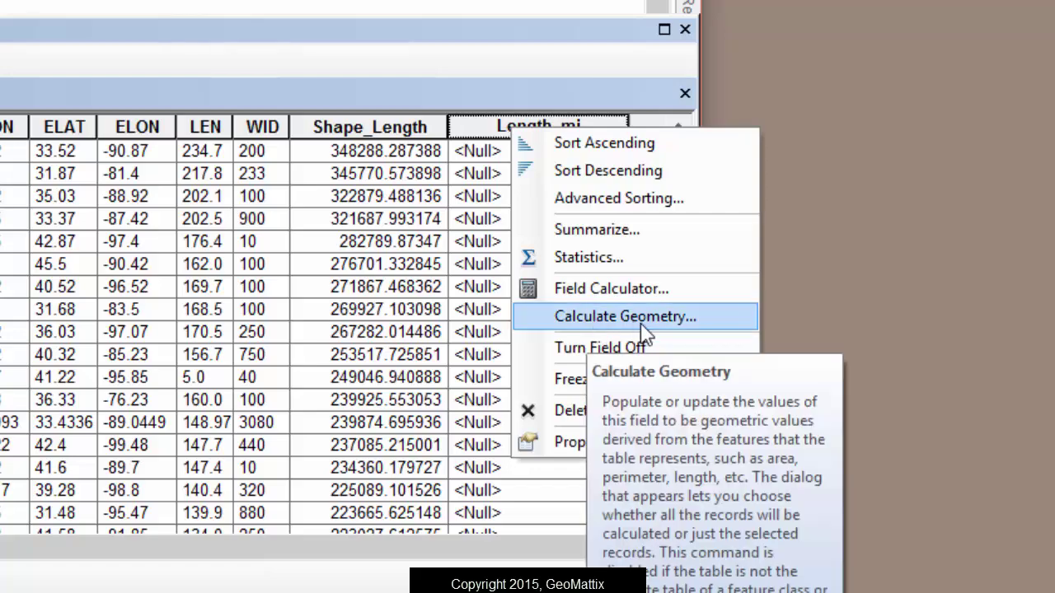
click(643, 320)
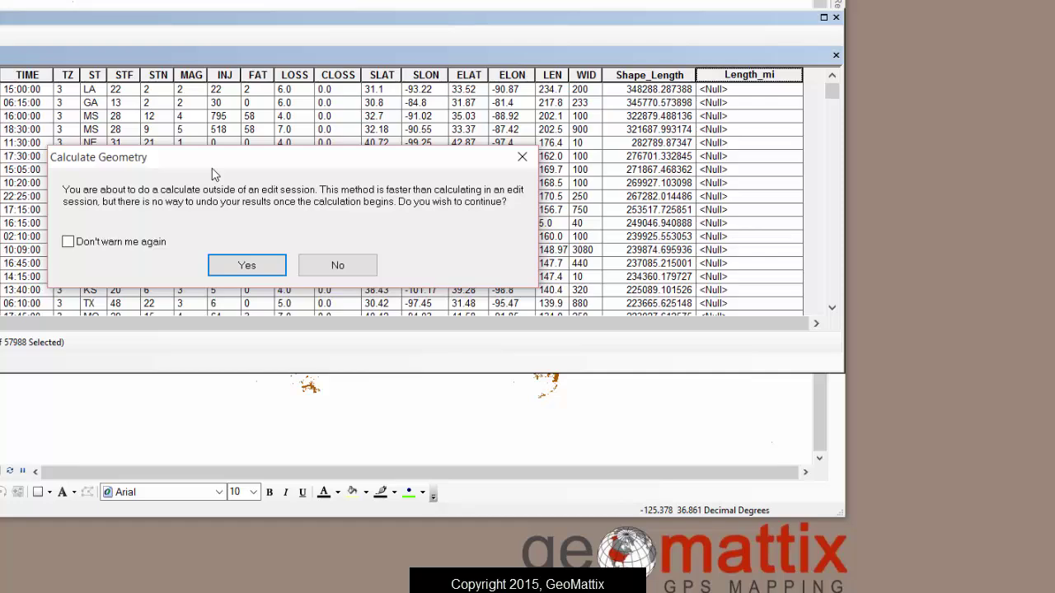
click(257, 266)
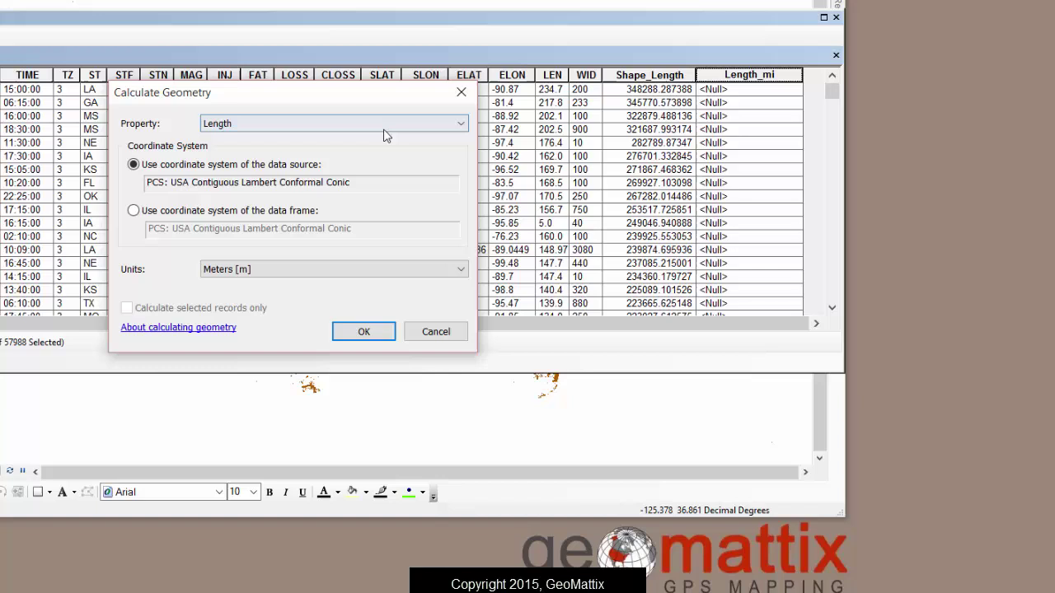
click(464, 124)
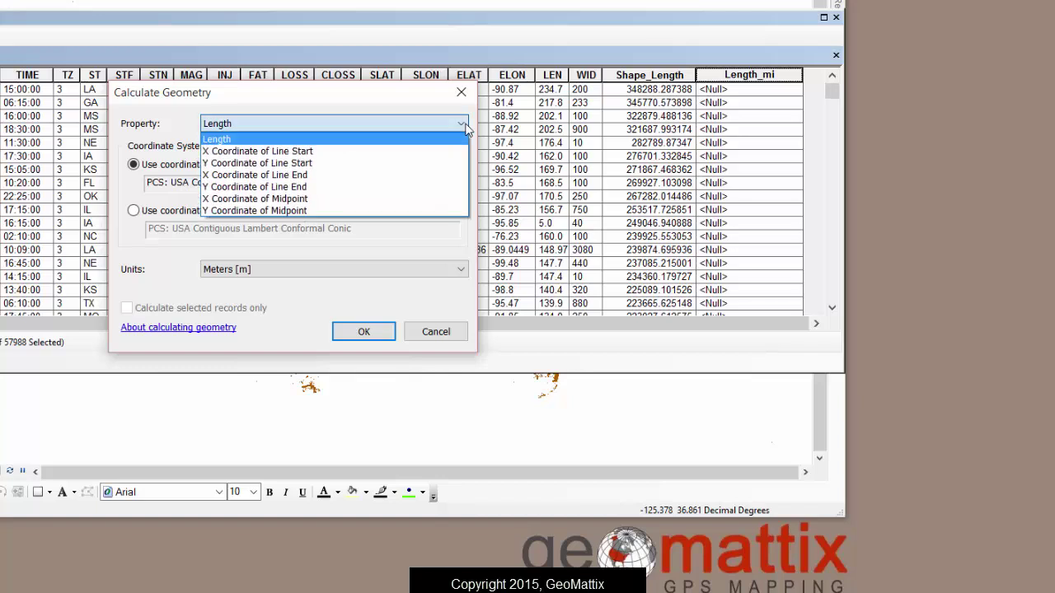
click(238, 139)
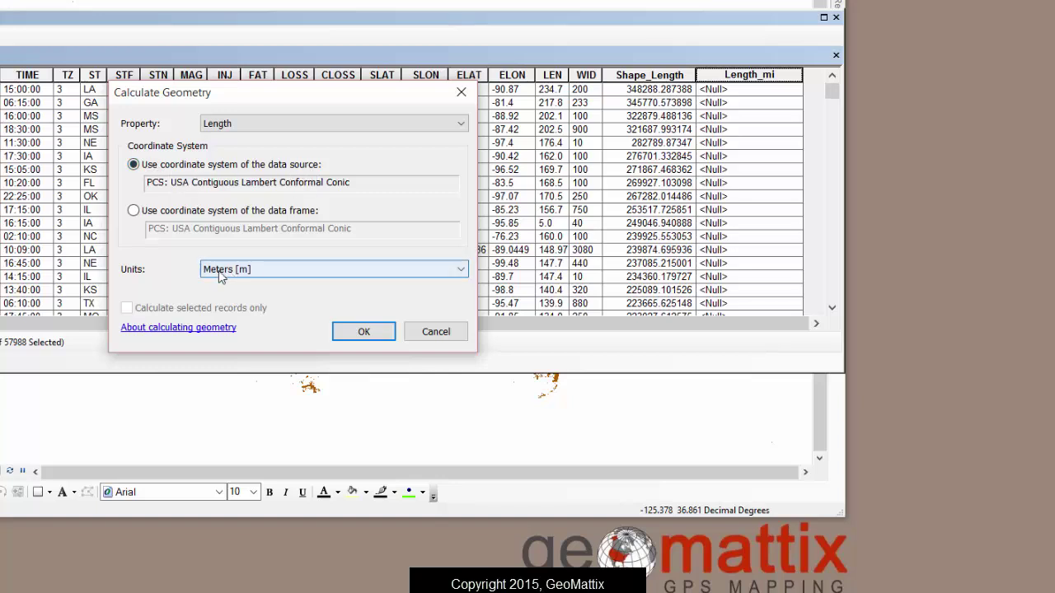
click(276, 269)
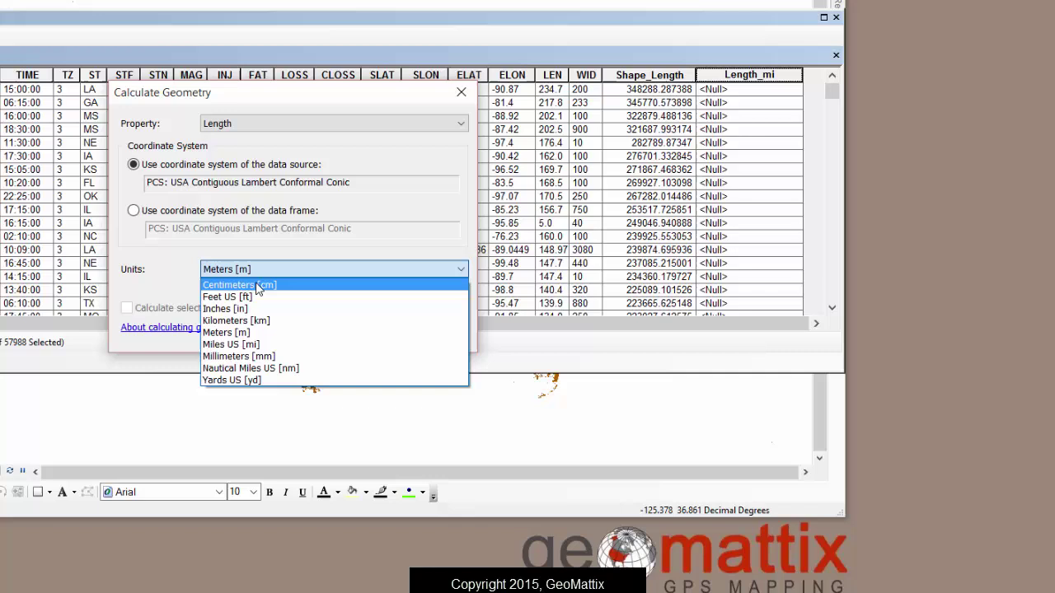
click(224, 344)
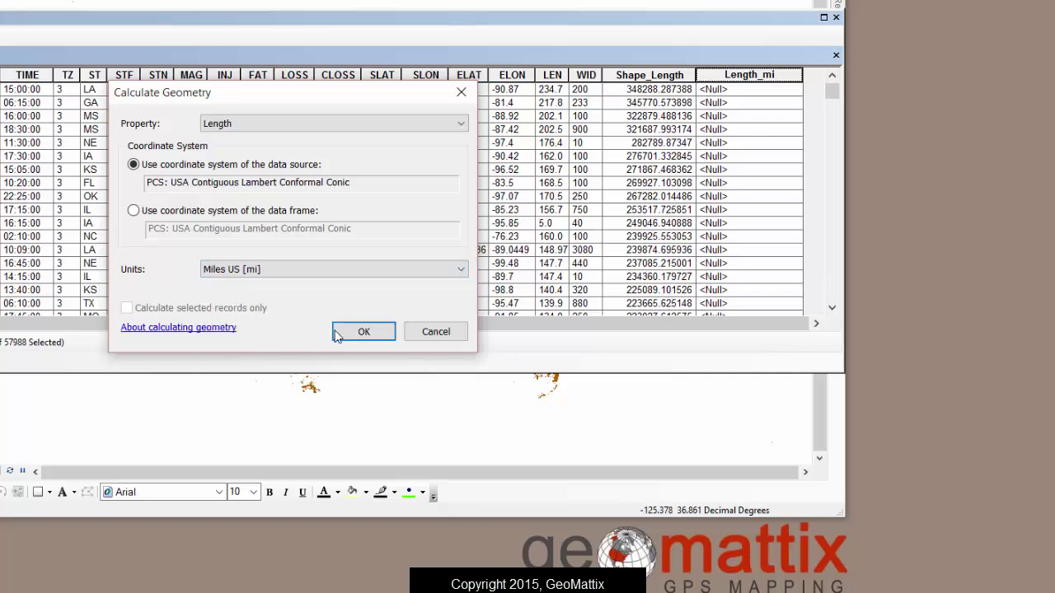
click(360, 331)
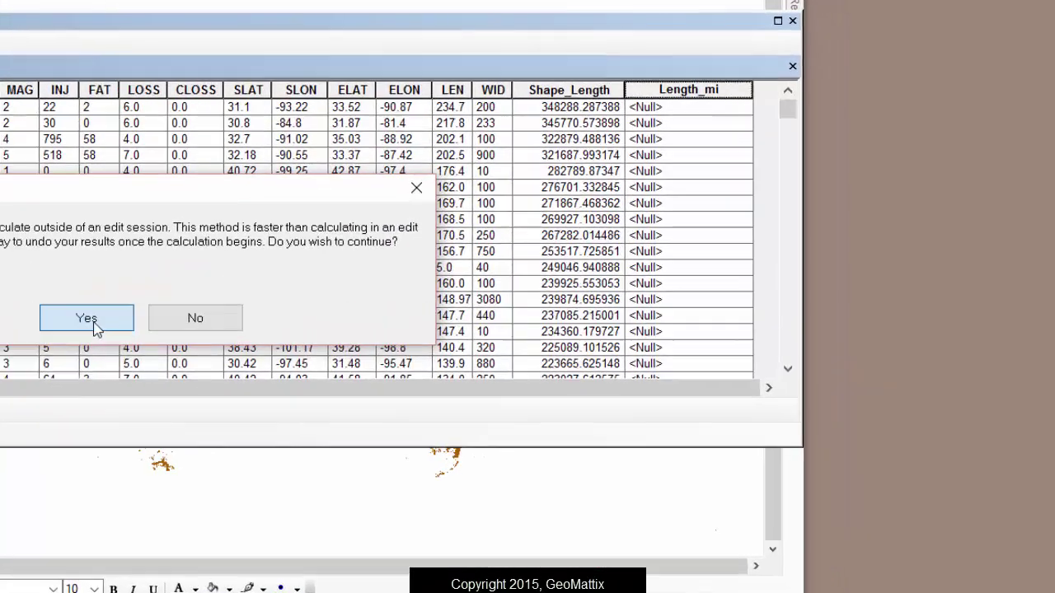
click(249, 266)
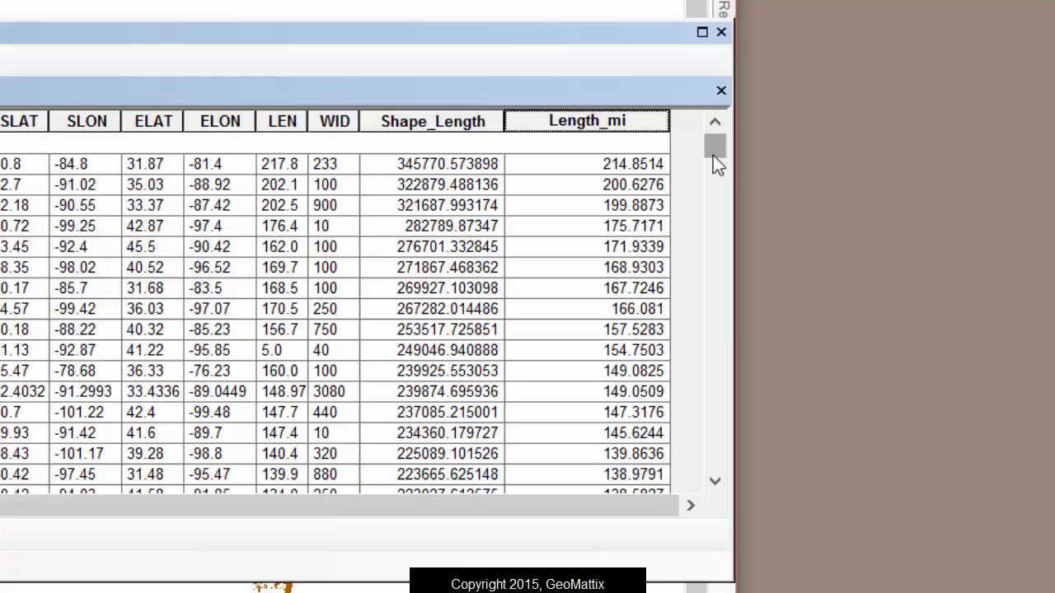
drag(698, 150, 695, 210)
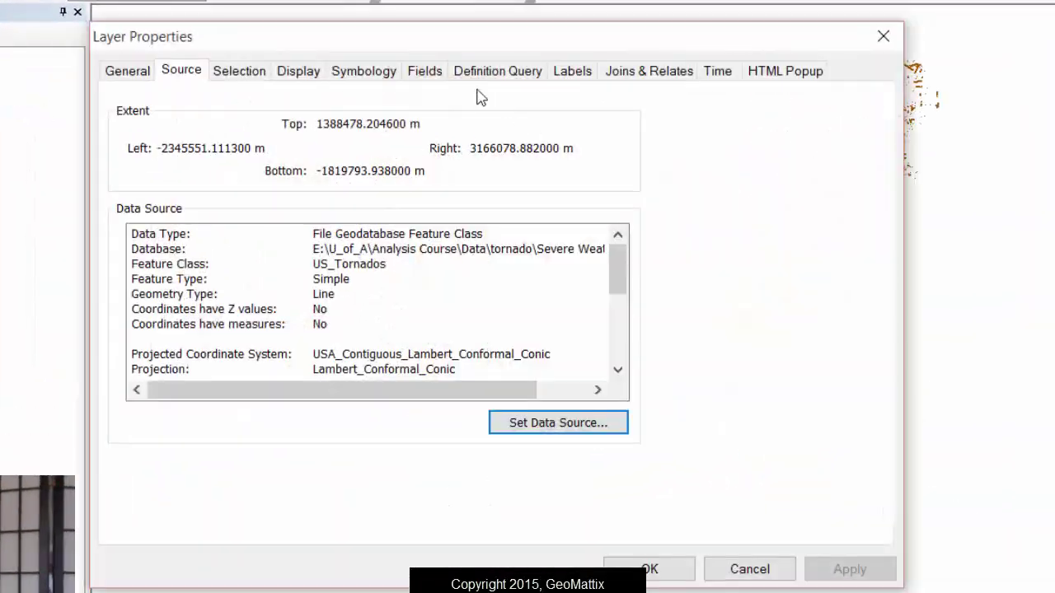
Step: Symbolize US_Tornados with Quantities > Graduated colors using Length_mi as the value field
click(364, 73)
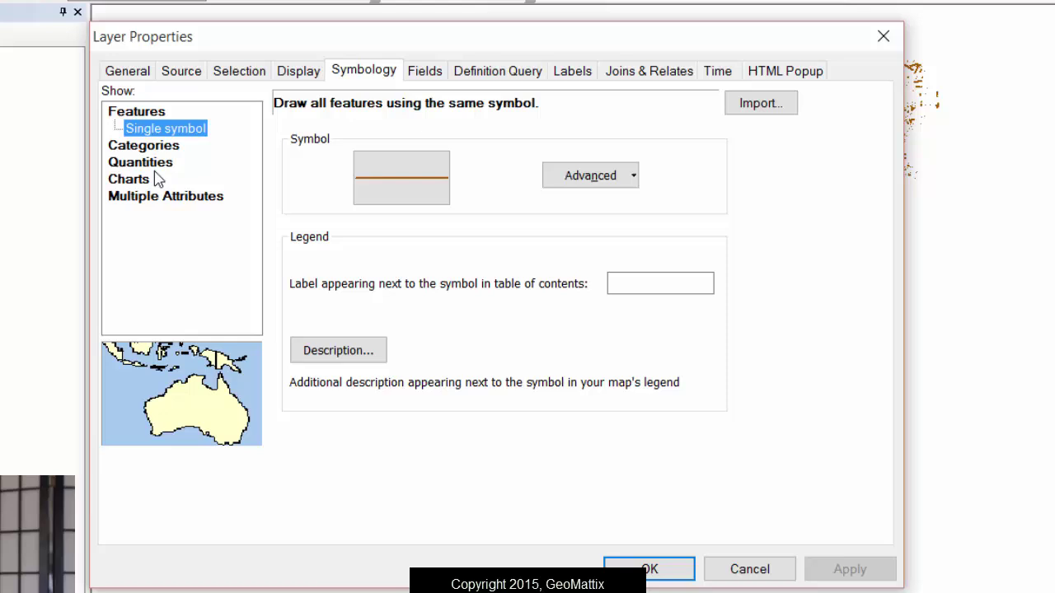
click(156, 165)
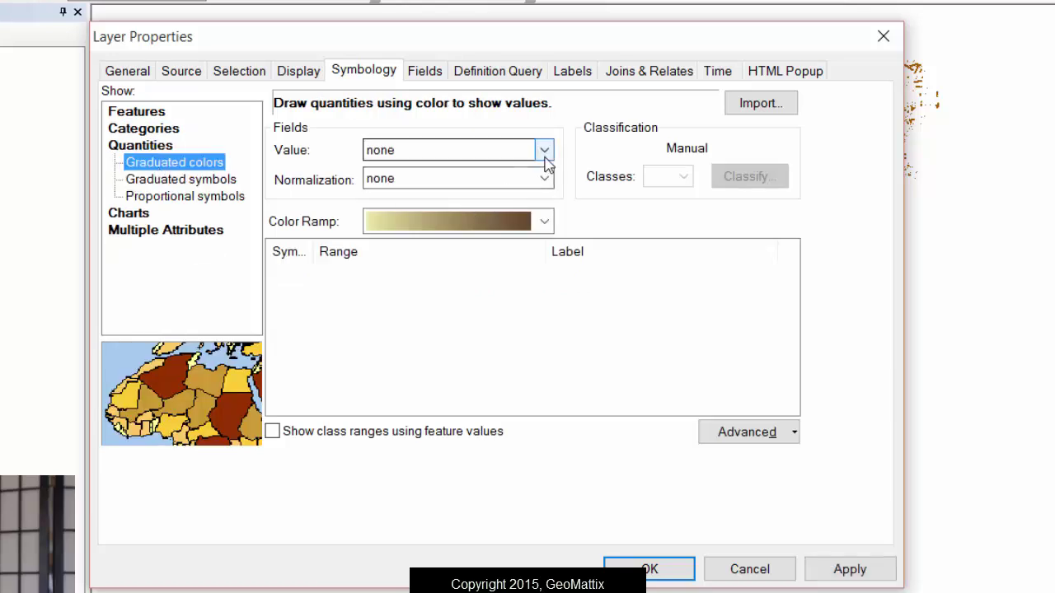
click(544, 150)
click(404, 202)
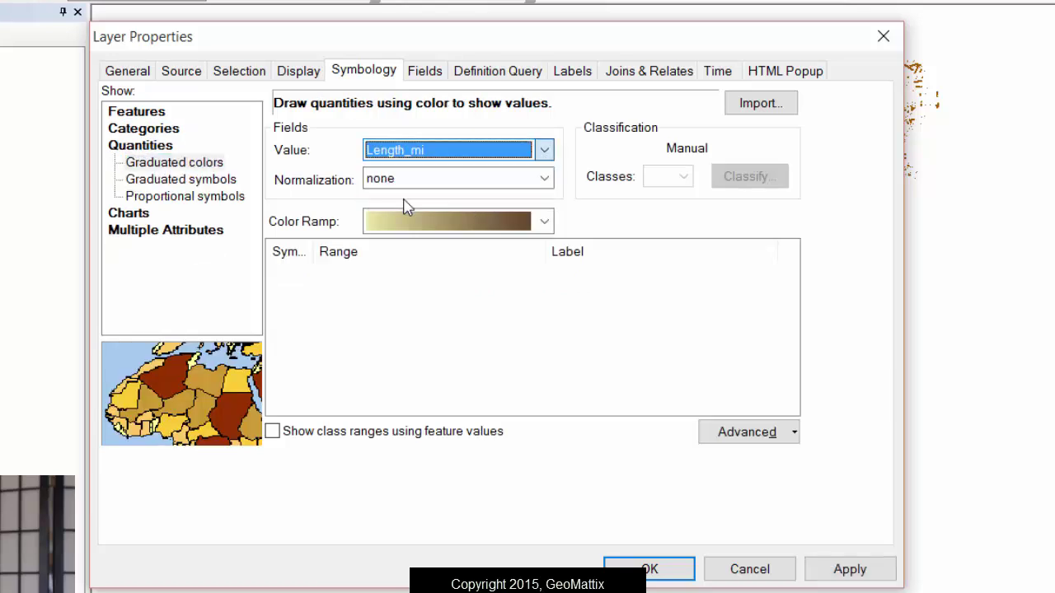
key(Return)
click(544, 220)
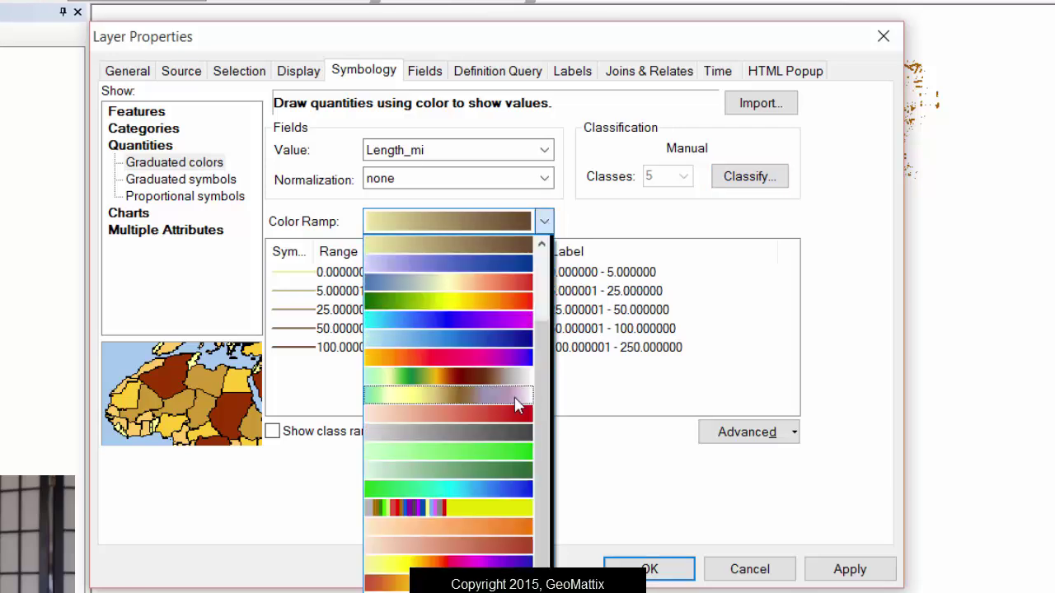